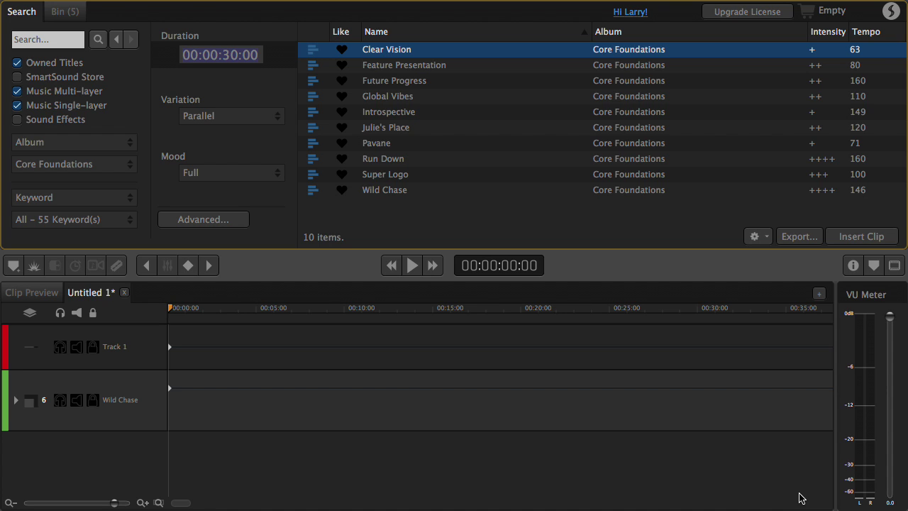
- Add Storyboard.mov as the reference footage in the Video panel
left_click(896, 266)
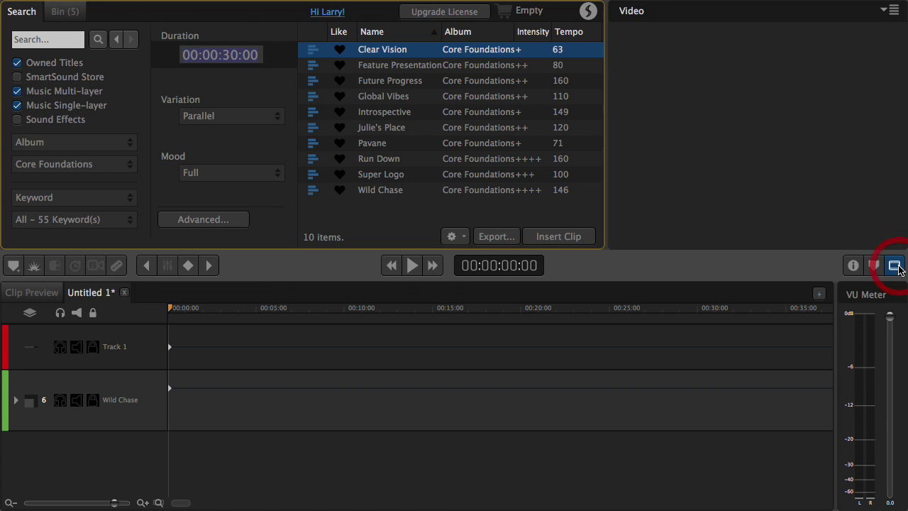
left_click(894, 10)
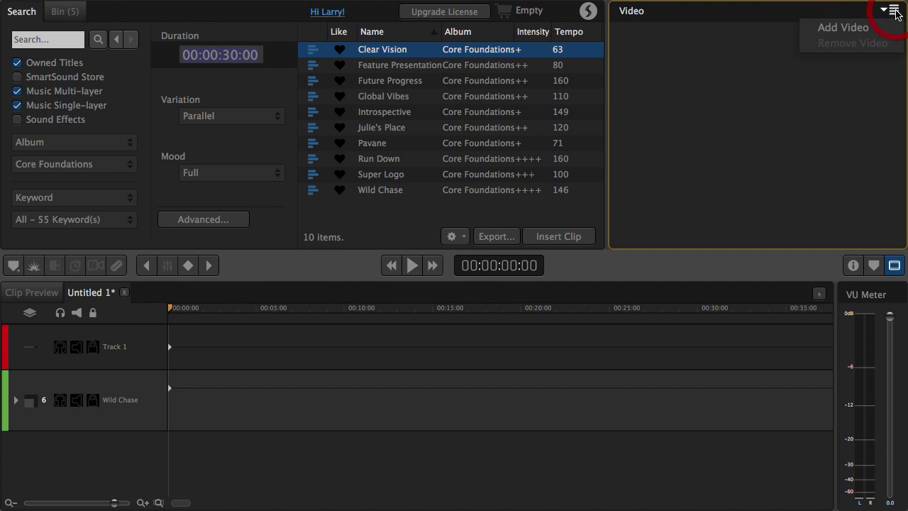
left_click(866, 32)
double_click(341, 257)
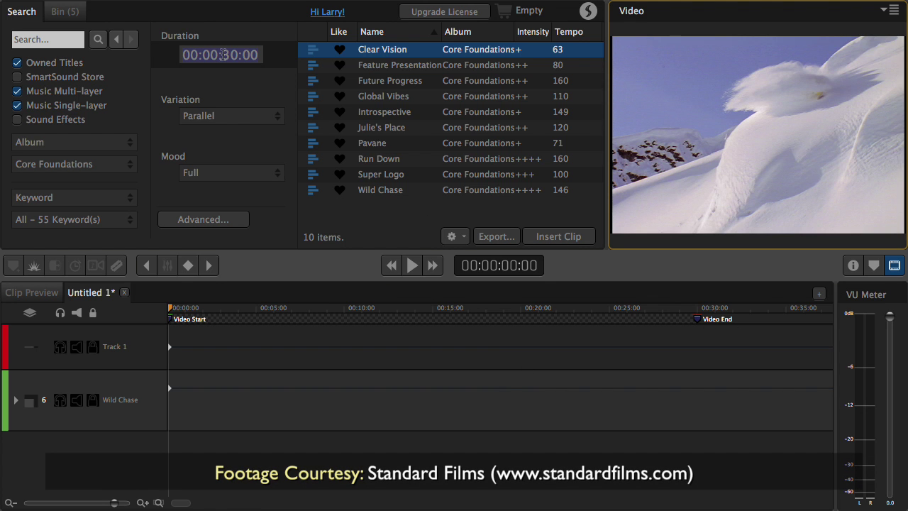
- Place Wild Chase (Fugitive) on the track and play it against the footage from the start
left_click(372, 193)
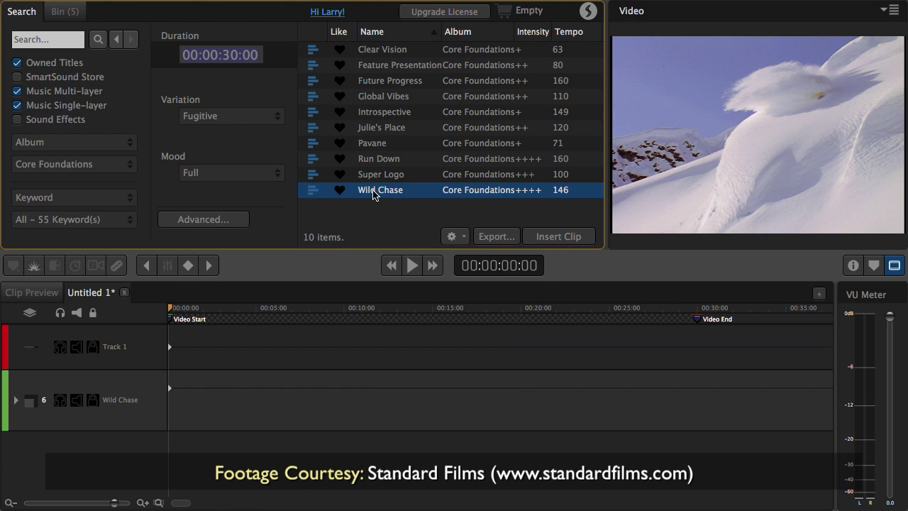
left_click_drag(370, 197, 190, 426)
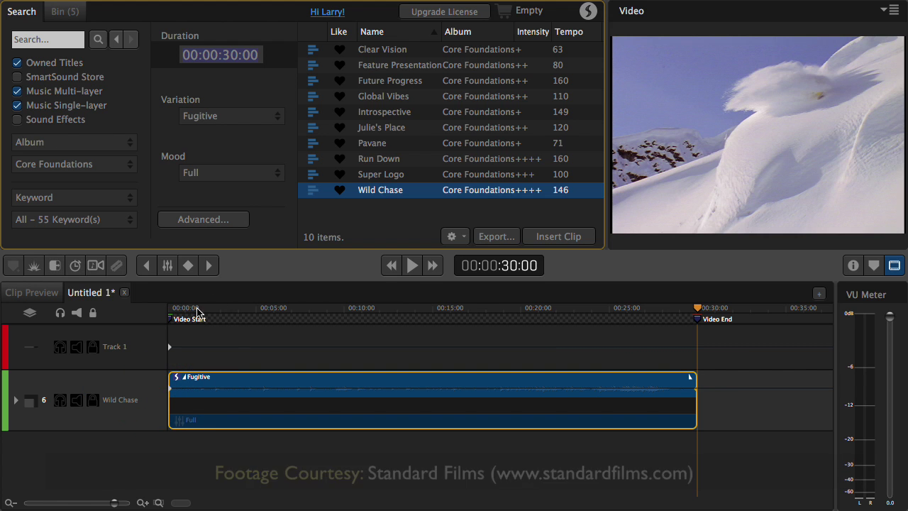
left_click(158, 312)
key("space")
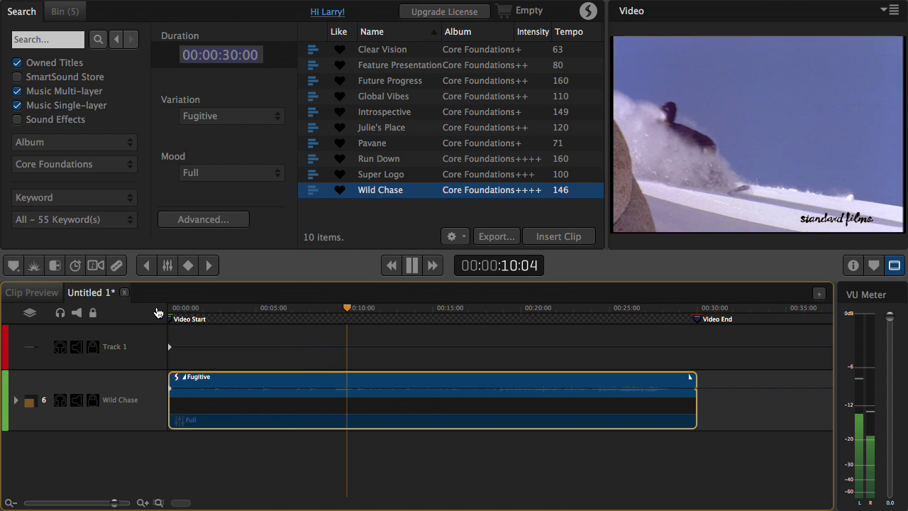
key("space")
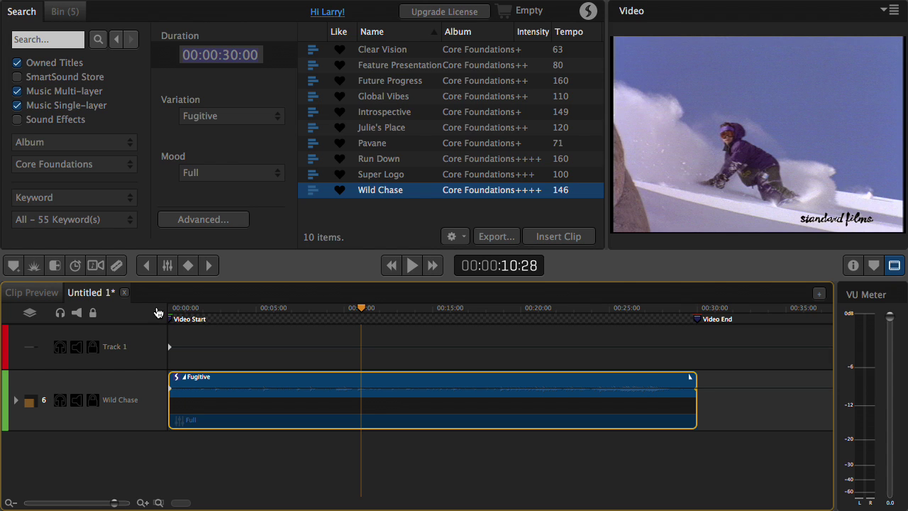
- In Cut-Video-To-Music settings, keep Section Edge markers targeting Apple Final Cut Pro X
left_click(396, 384)
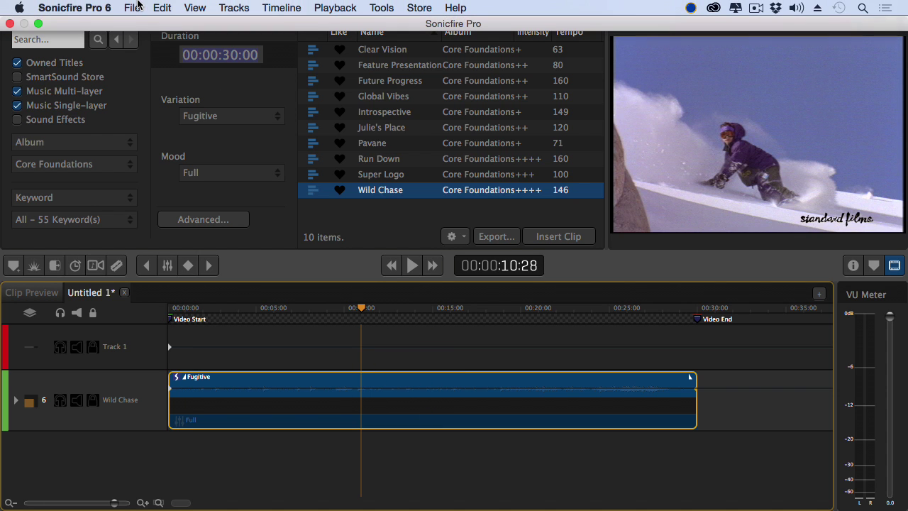
left_click(132, 8)
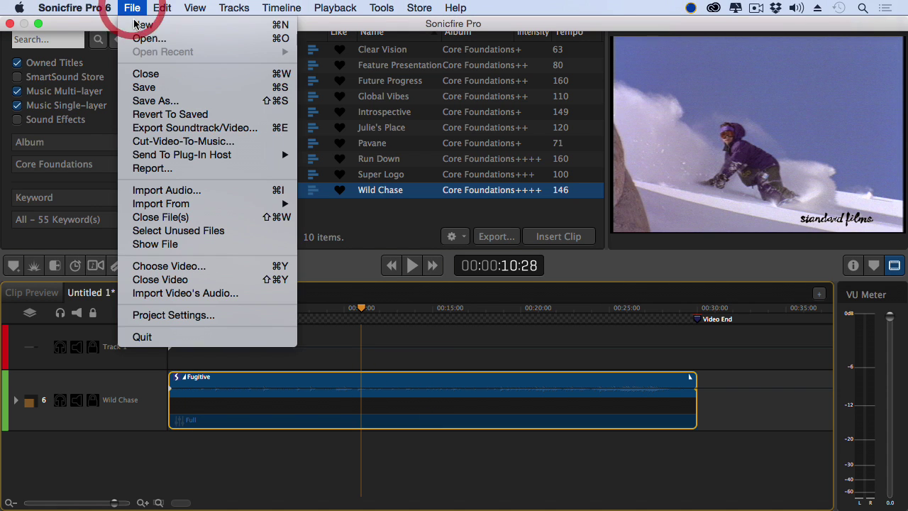
left_click(242, 144)
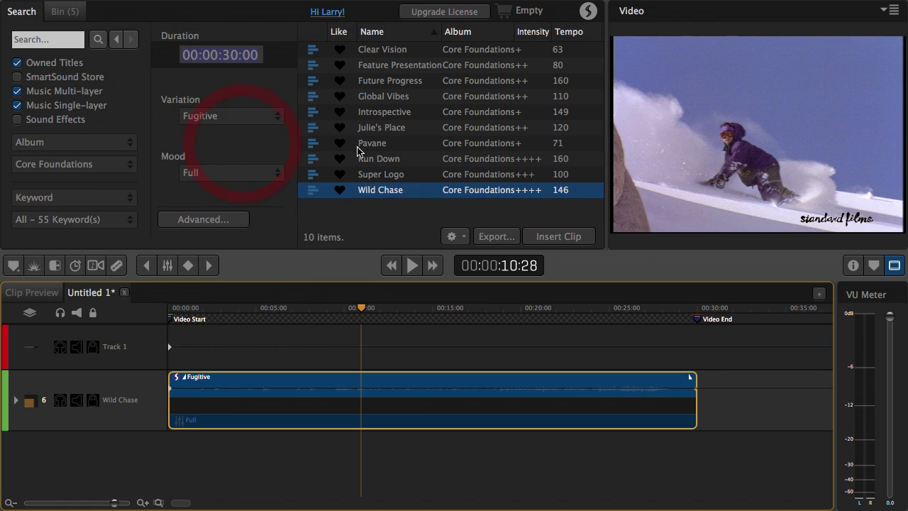
left_click_drag(465, 180, 477, 175)
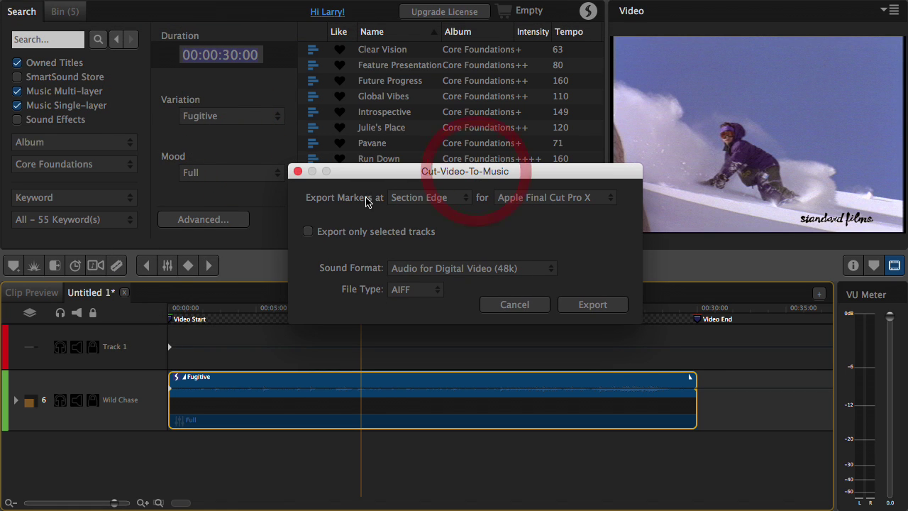
left_click(423, 199)
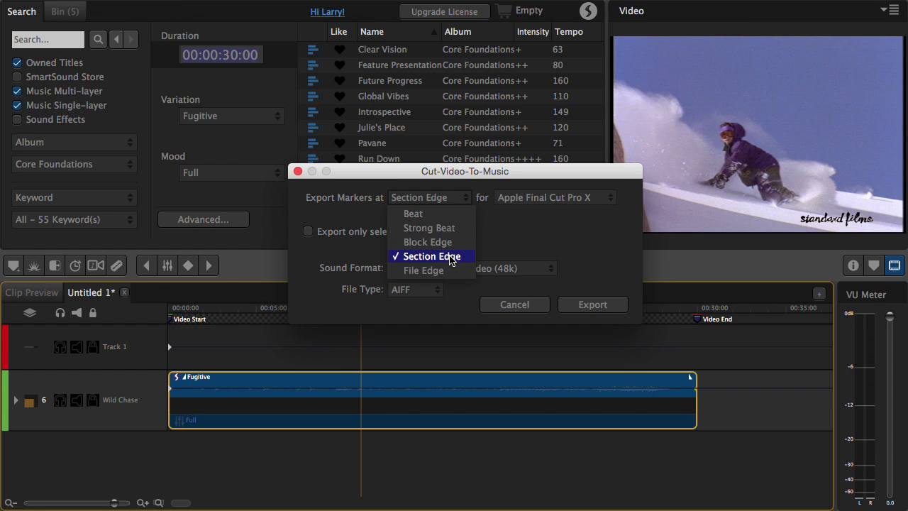
left_click(557, 201)
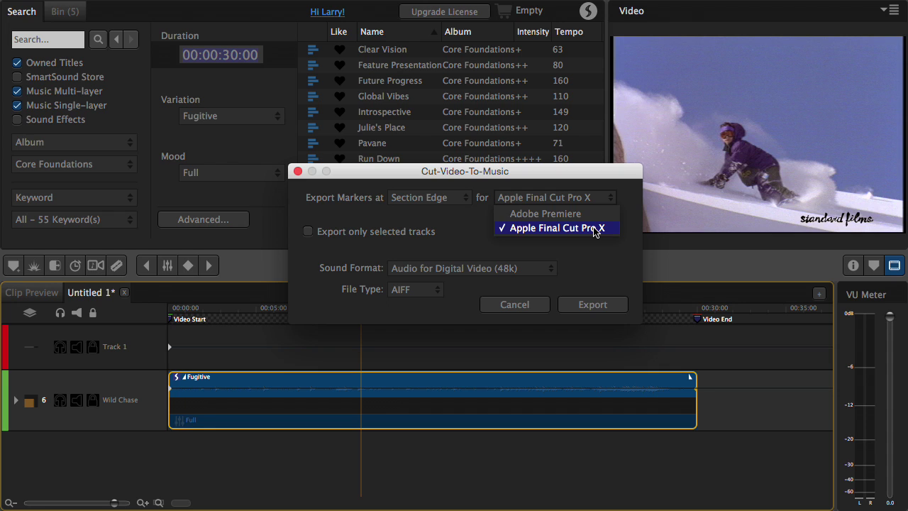
left_click(594, 228)
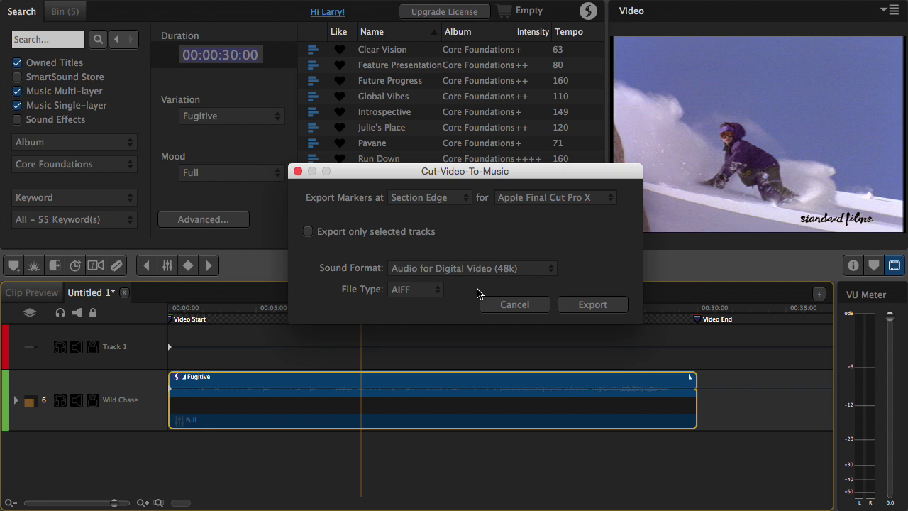
- Export and save the markers to the Desktop as 'Wild Chase - Fugitive FCP X'
left_click(587, 303)
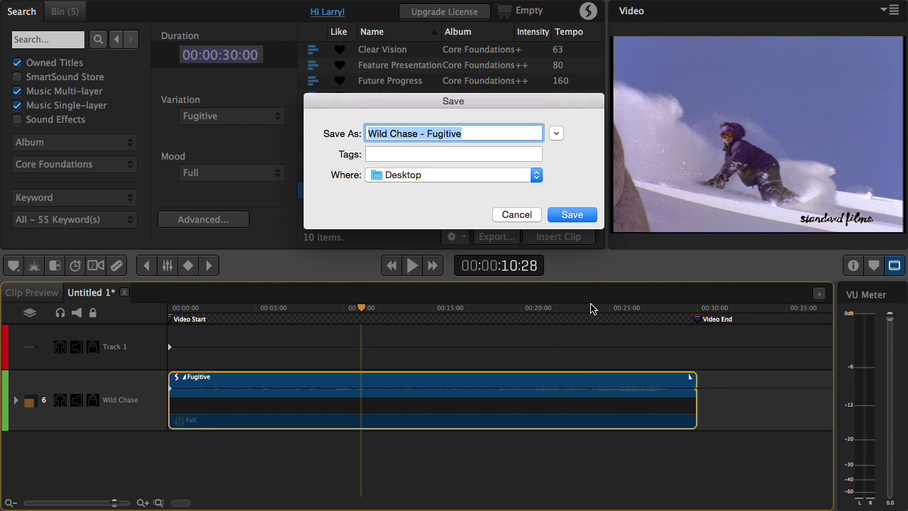
left_click(495, 133)
type("FCP X")
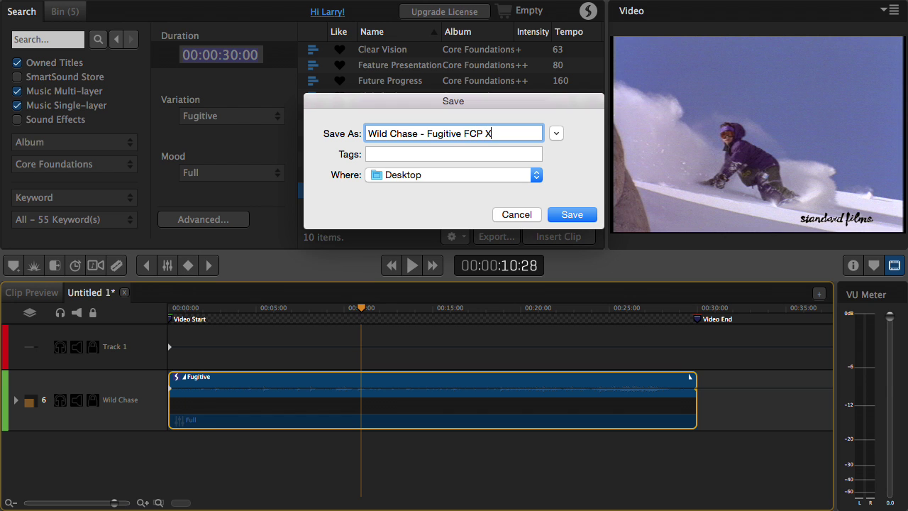
left_click(571, 215)
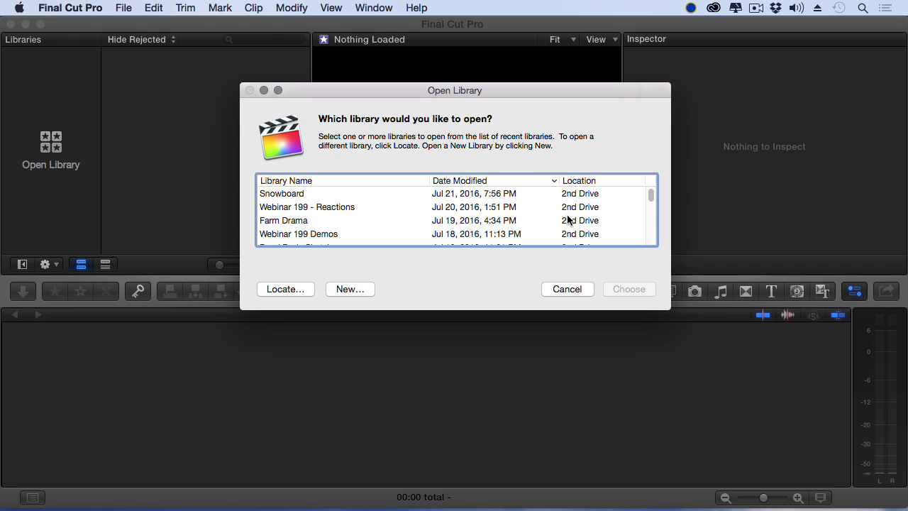
- Open the Snowboard library, import the Wild Chase XML into it, and select the Wild Chase clip
left_click(305, 193)
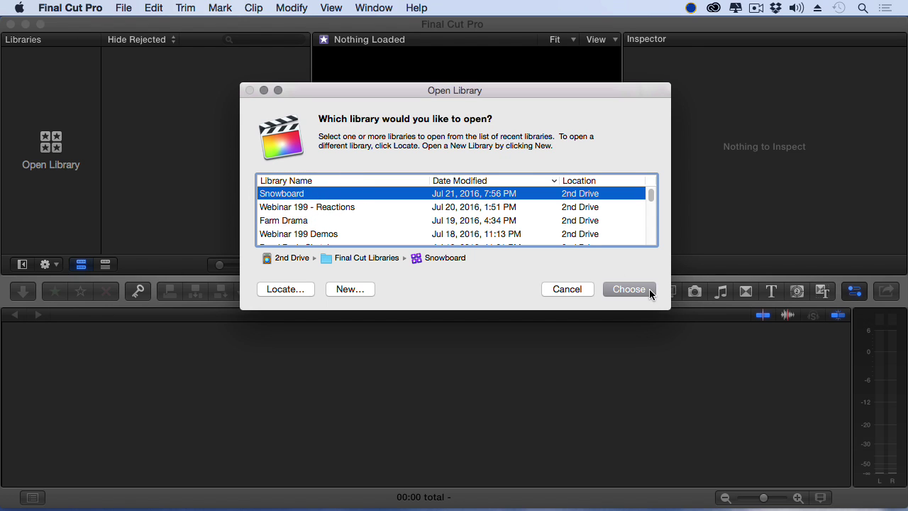
left_click(628, 289)
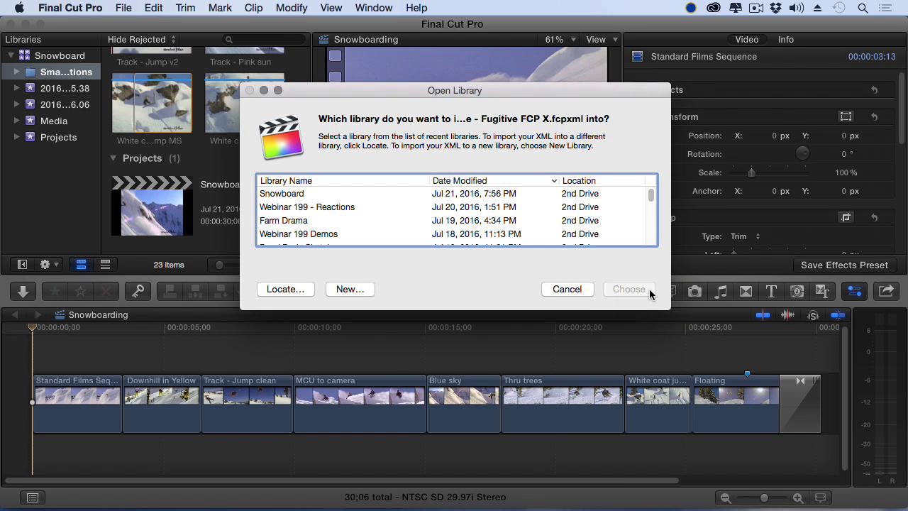
double_click(285, 194)
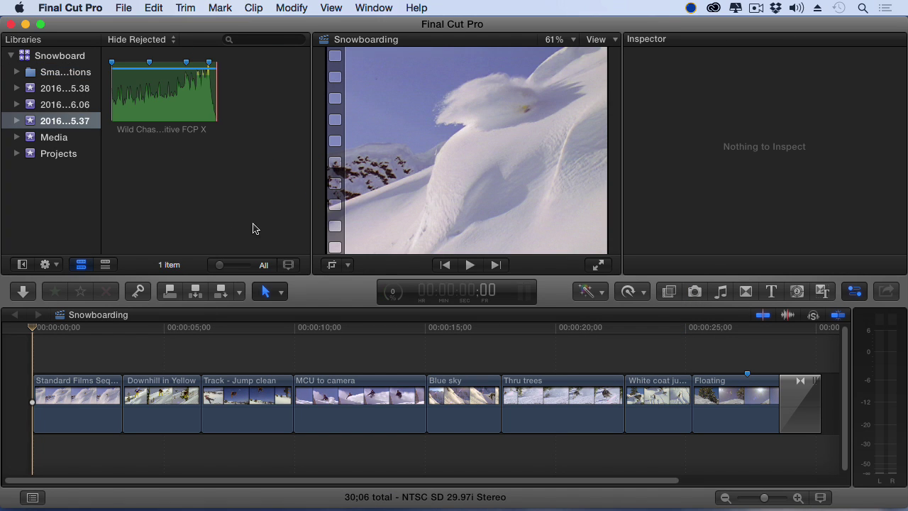
left_click(137, 100)
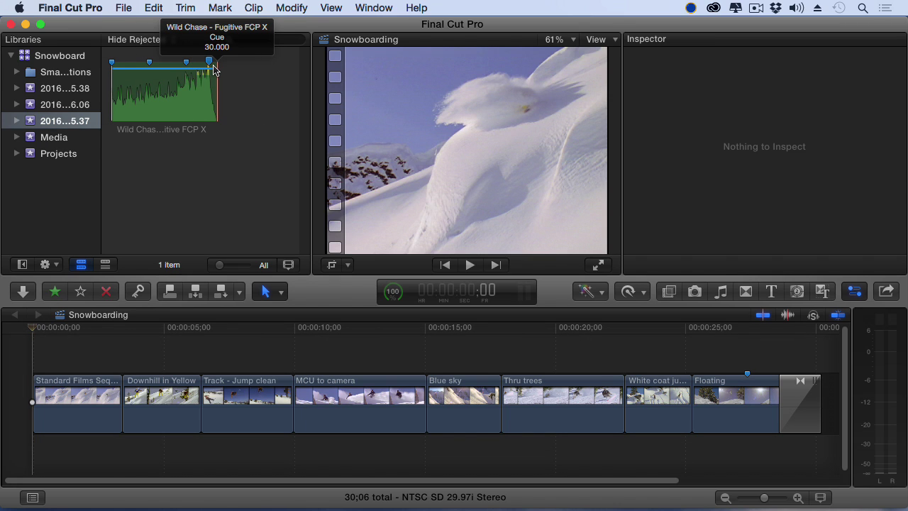
left_click(162, 91)
left_click(39, 396)
- Connect Wild Chase beneath the storyline and play the edit from about 5 seconds
key("q")
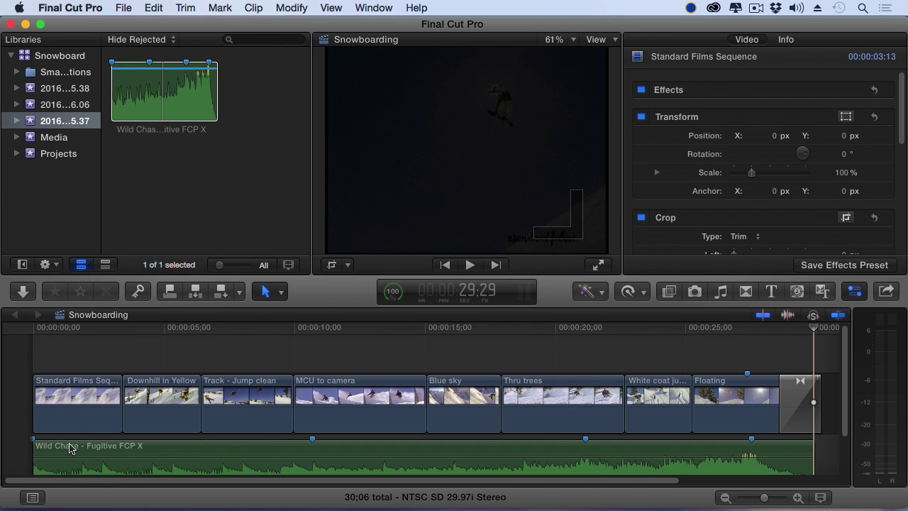
key("Home")
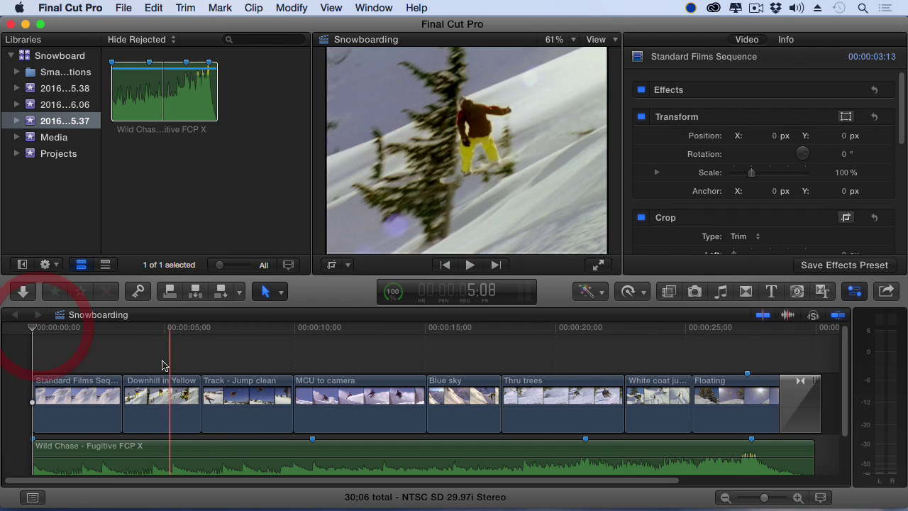
scroll(163, 365, "down", 2)
scroll(163, 366, "down", 1)
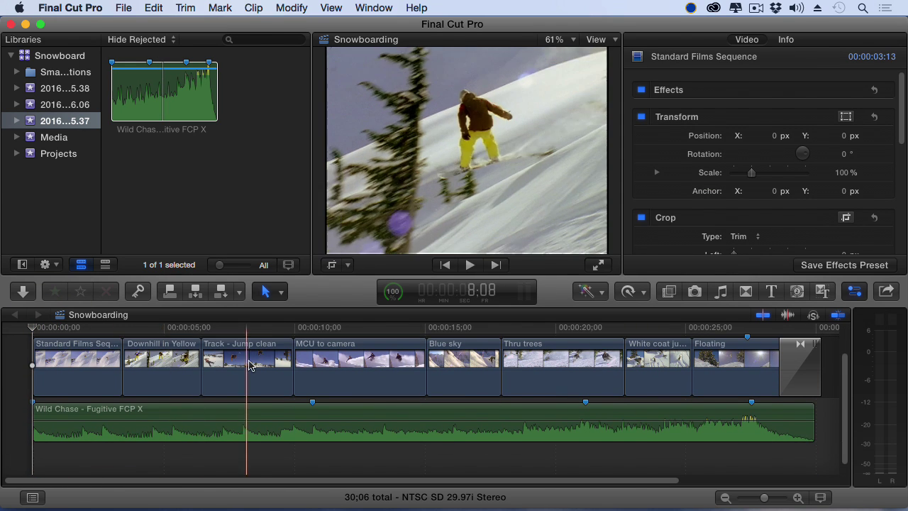
left_click(217, 327)
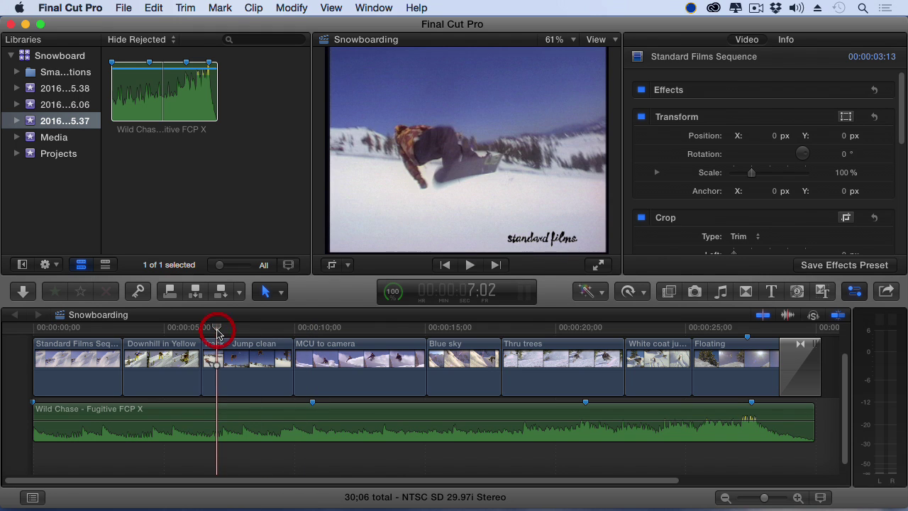
key("space")
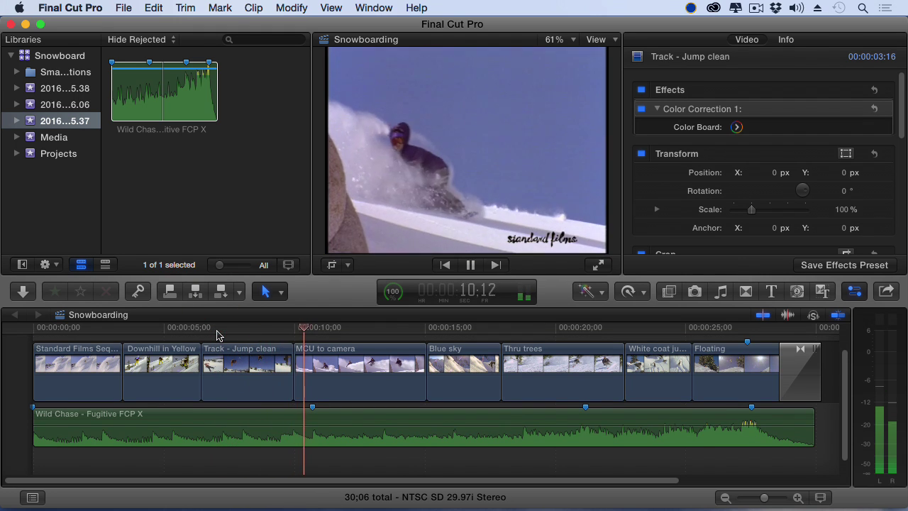
key("space")
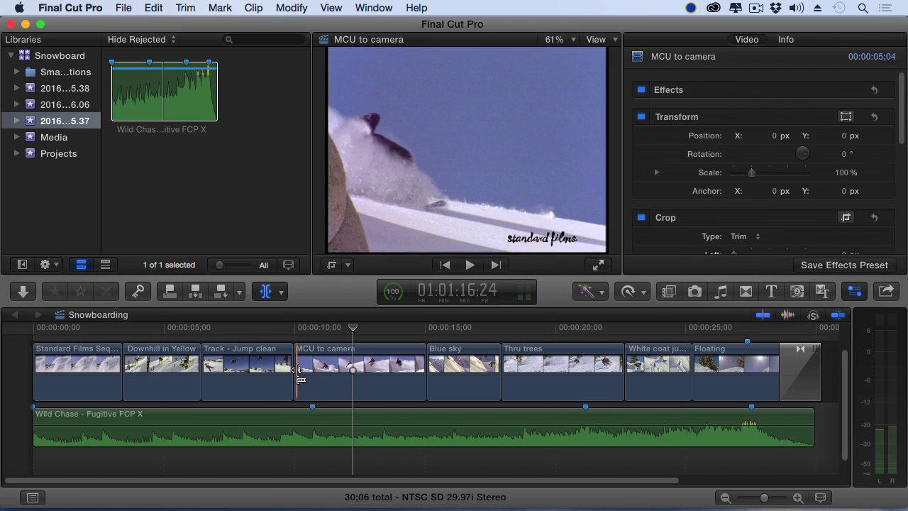
- Extend the Track - Jump clean clip to the music marker and replay the cut
left_click_drag(295, 374, 312, 374)
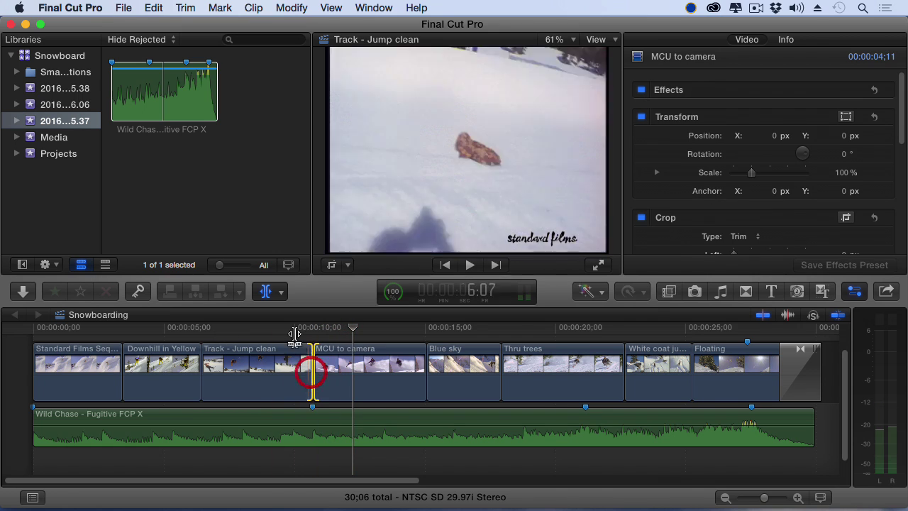
left_click(250, 327)
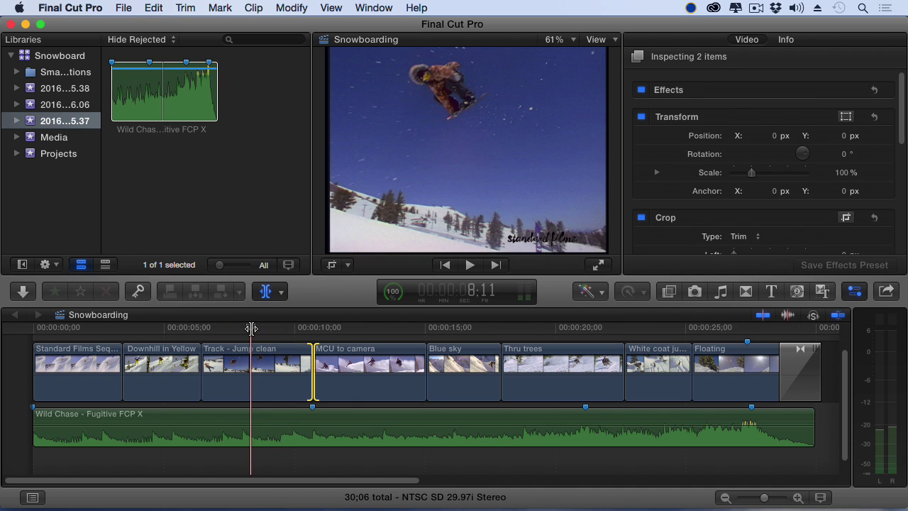
key("space")
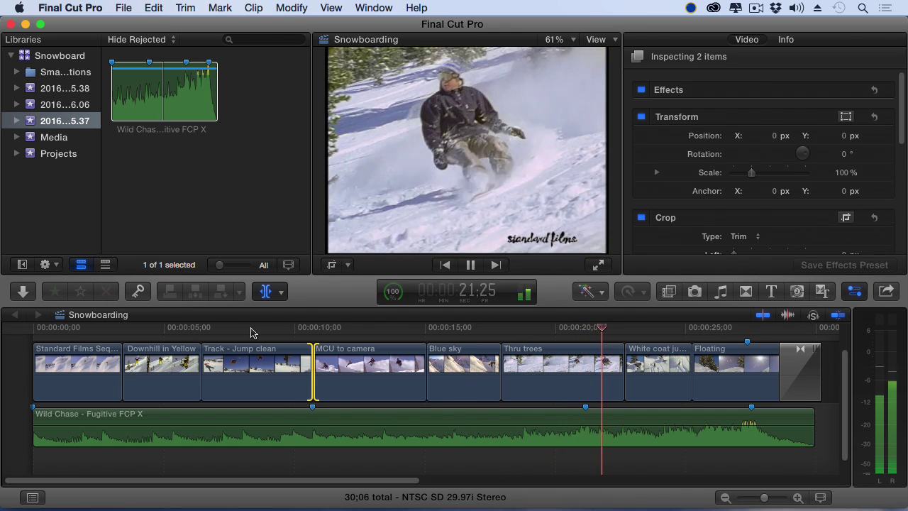
key("space")
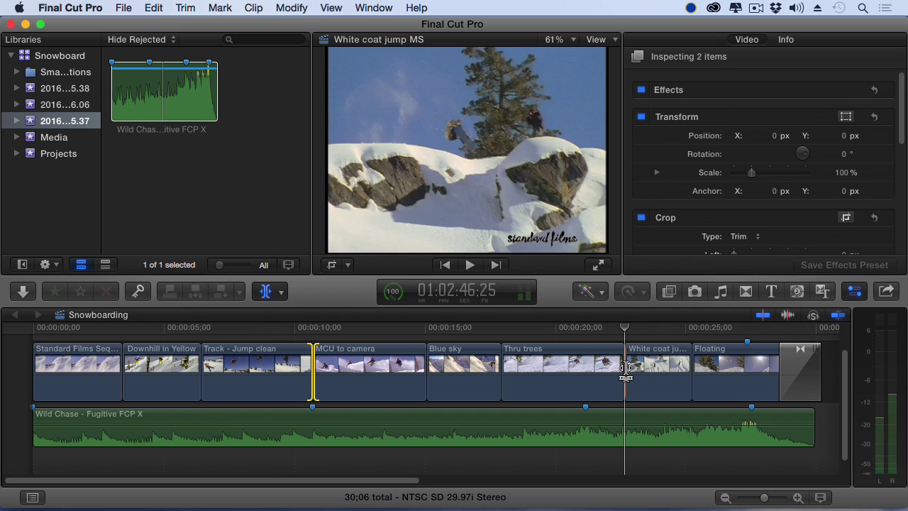
- Roll the Thru trees / White coat jump MS edit earlier, then hide the inspector, libraries and browser
left_click_drag(627, 369, 586, 369)
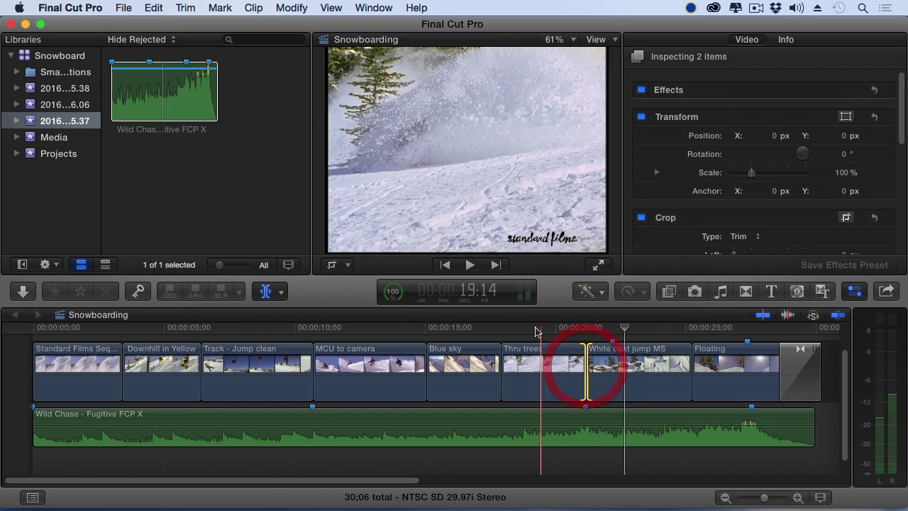
left_click(855, 292)
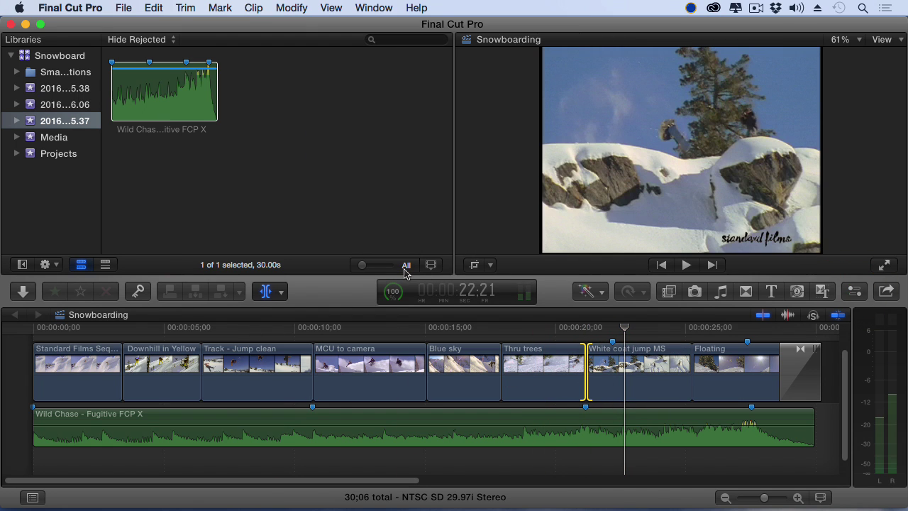
key("ctrl+super+1")
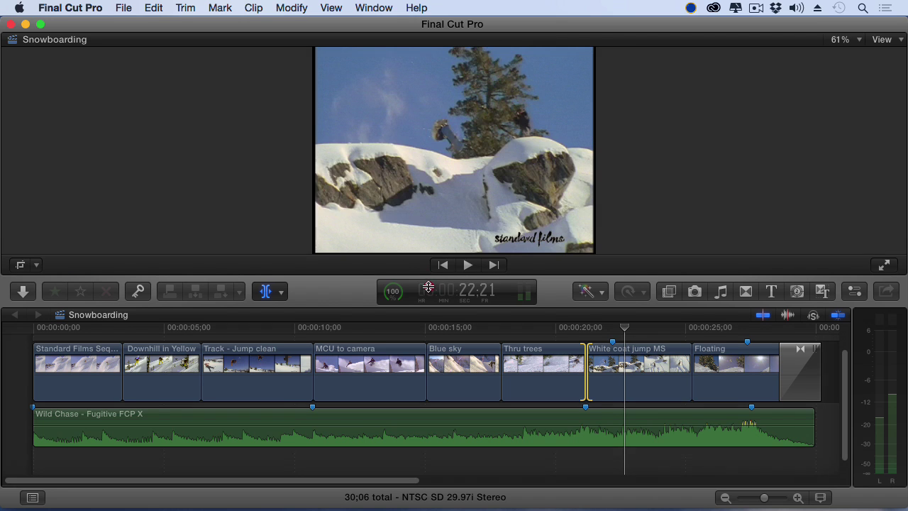
- Make the viewer taller above the timeline and play the sequence from the start
left_click_drag(429, 275, 430, 315)
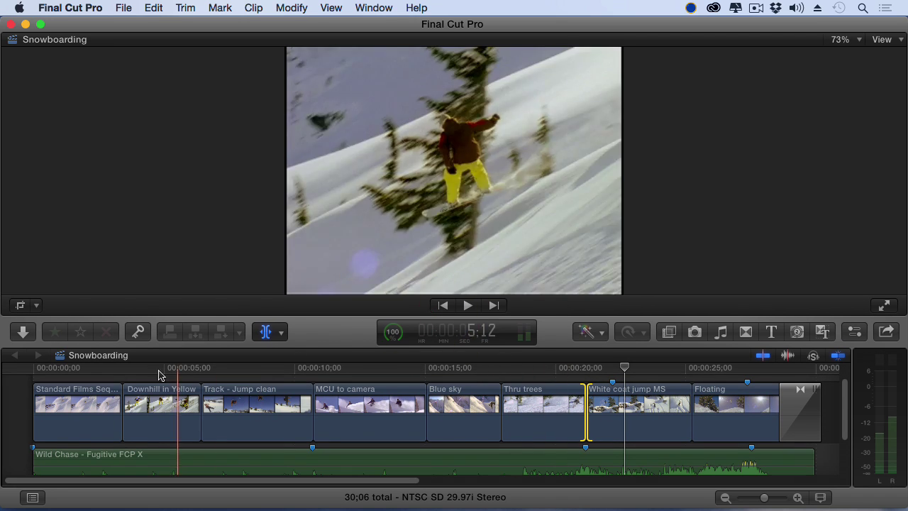
left_click(23, 369)
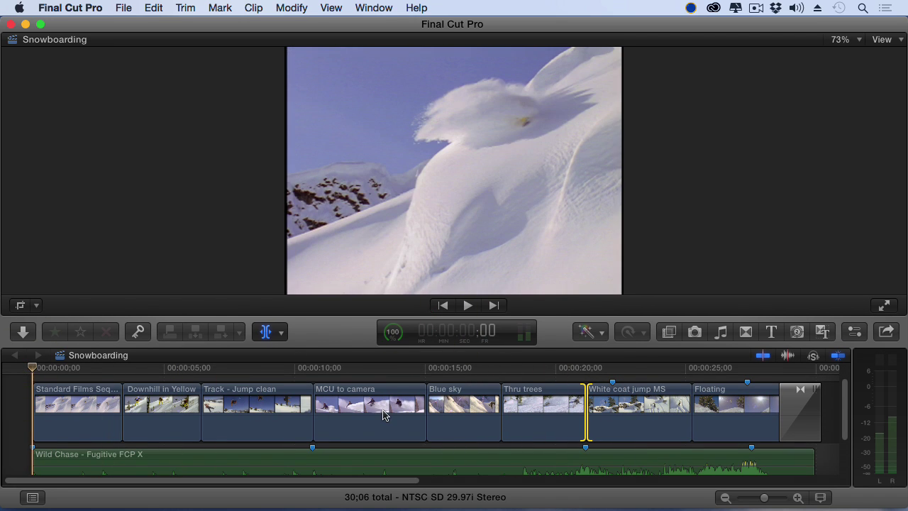
scroll(381, 416, "down", 1)
key("space")
- Reduce the timeline clip height in Clip Appearance
left_click(821, 498)
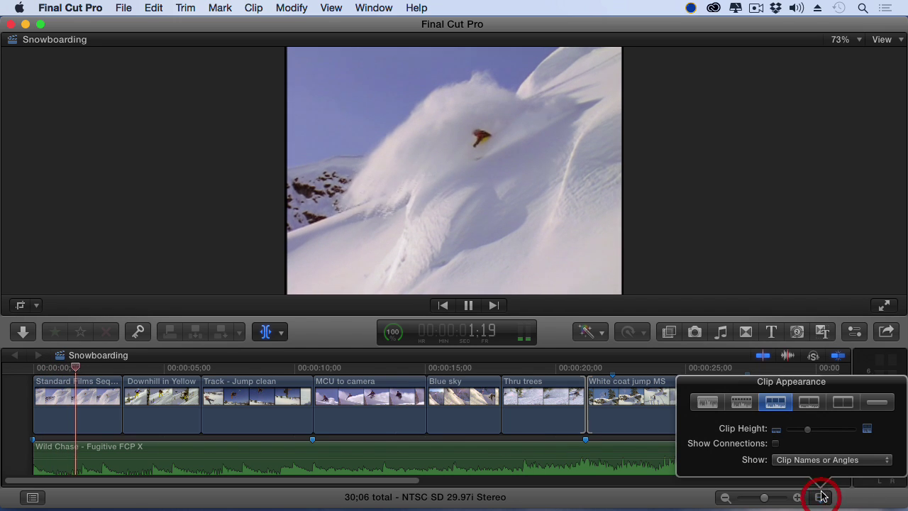
left_click_drag(811, 434, 797, 432)
left_click(821, 498)
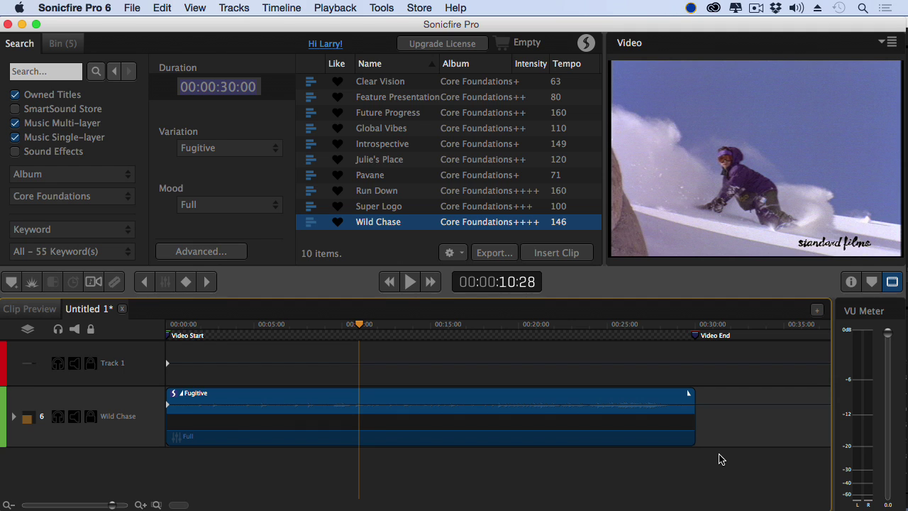
- Set Cut-Video-To-Music export for the Fugitive clip to Adobe Premiere with Block Edge markers
left_click(569, 400)
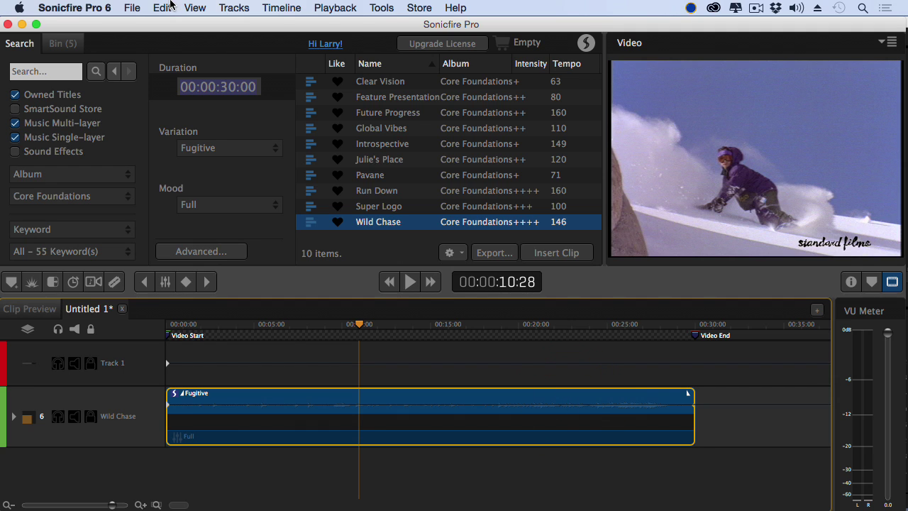
left_click(131, 8)
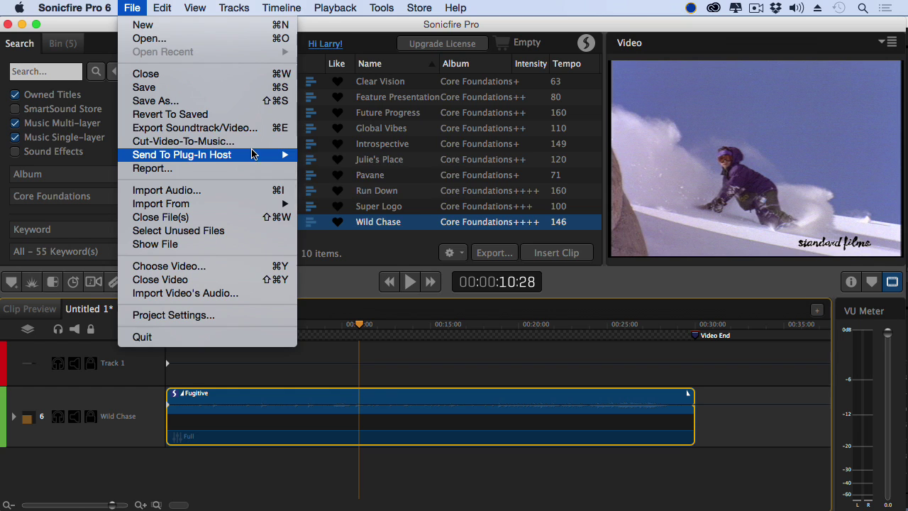
left_click(249, 141)
left_click(550, 219)
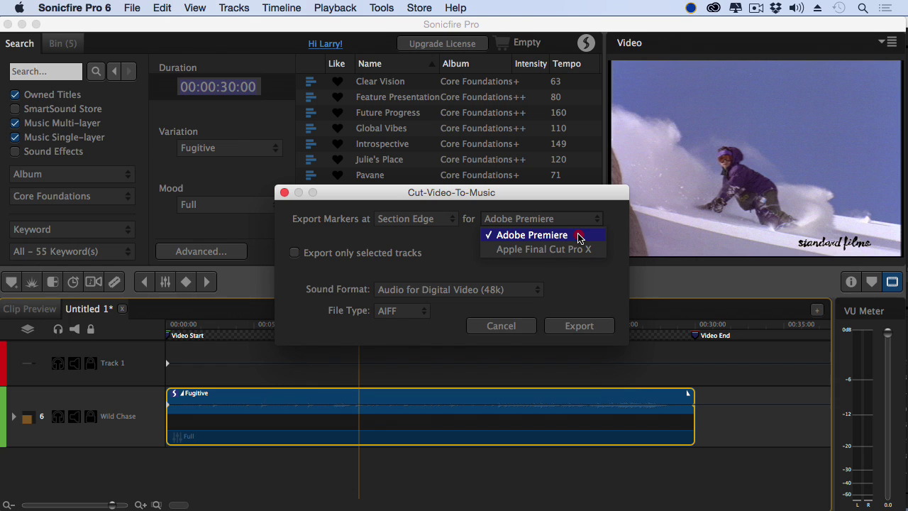
left_click(580, 239)
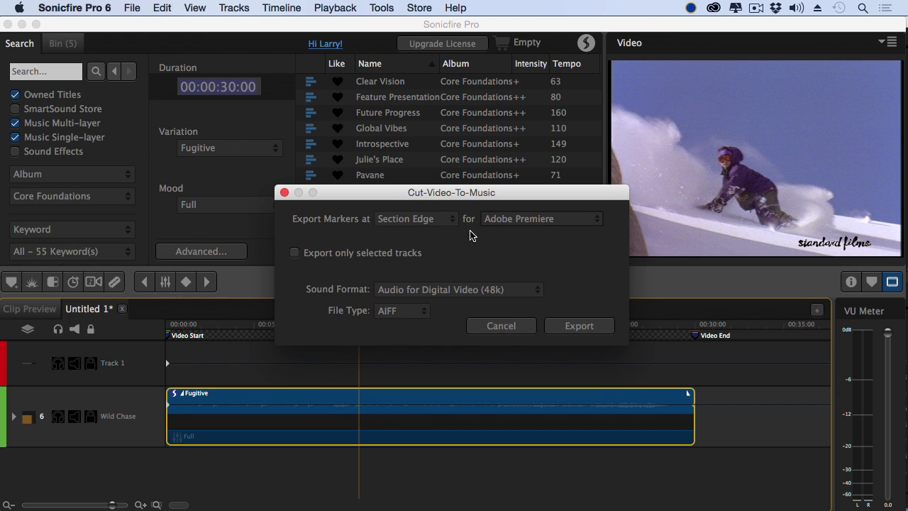
left_click(431, 226)
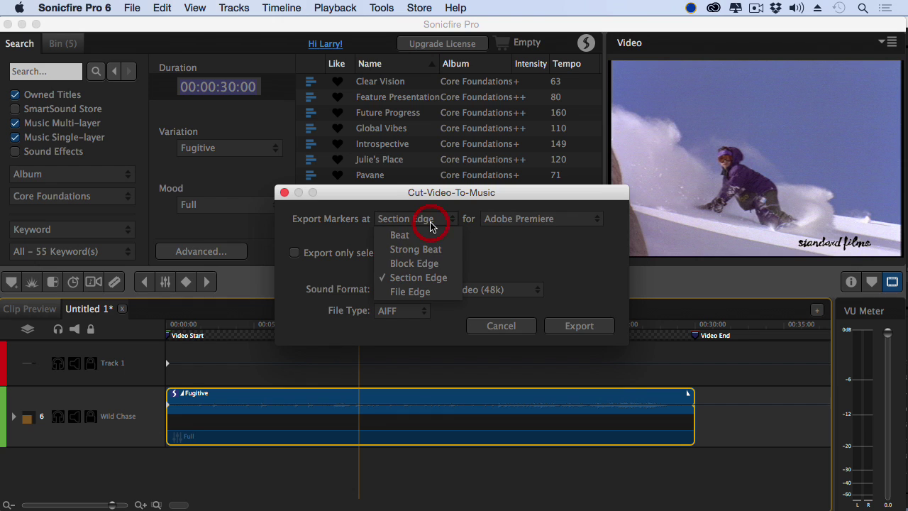
left_click(440, 265)
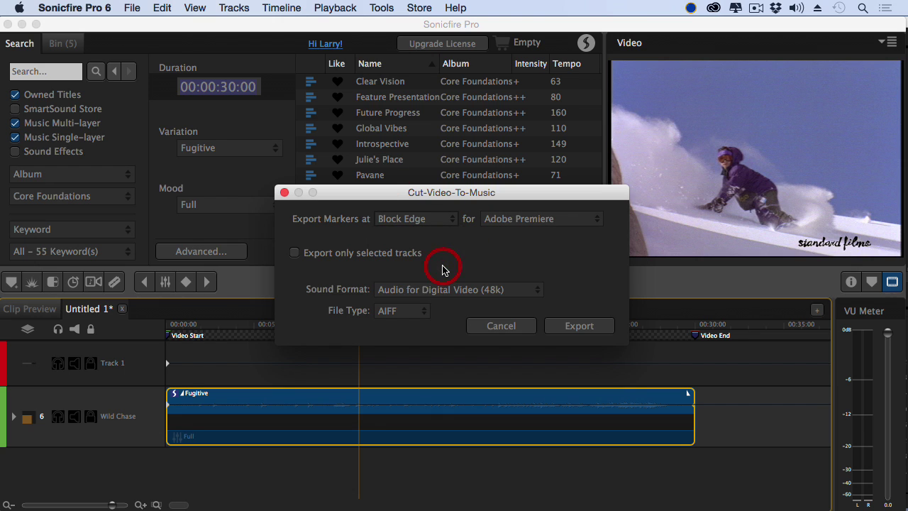
- Export and save the music to the Desktop as 'Wild Chase - Fugitive PPro'
left_click(571, 325)
key("Right")
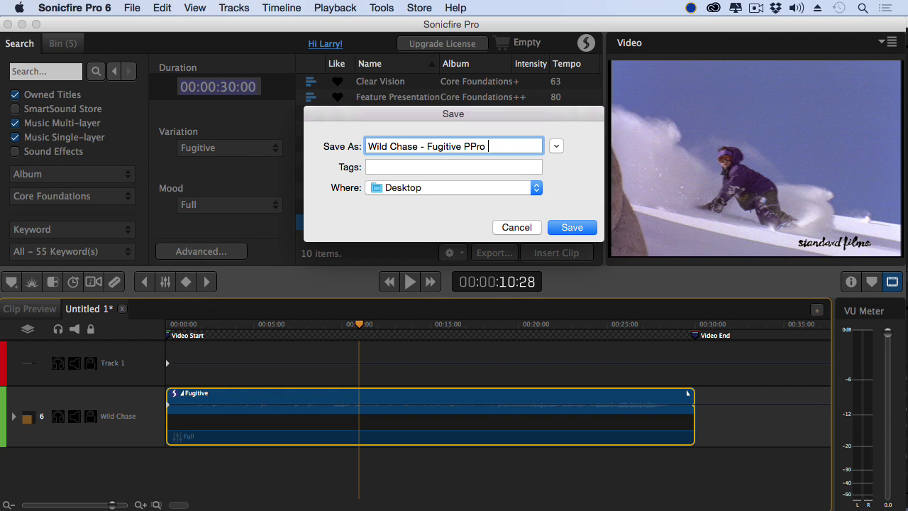
left_click(589, 226)
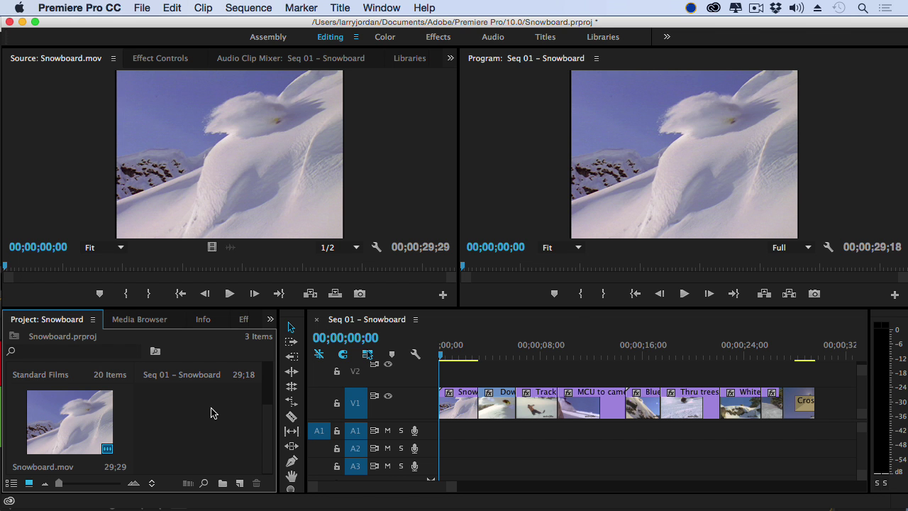
- Import Wild Chase - Fugitive PPro CC.aiff into the Project panel
double_click(211, 413)
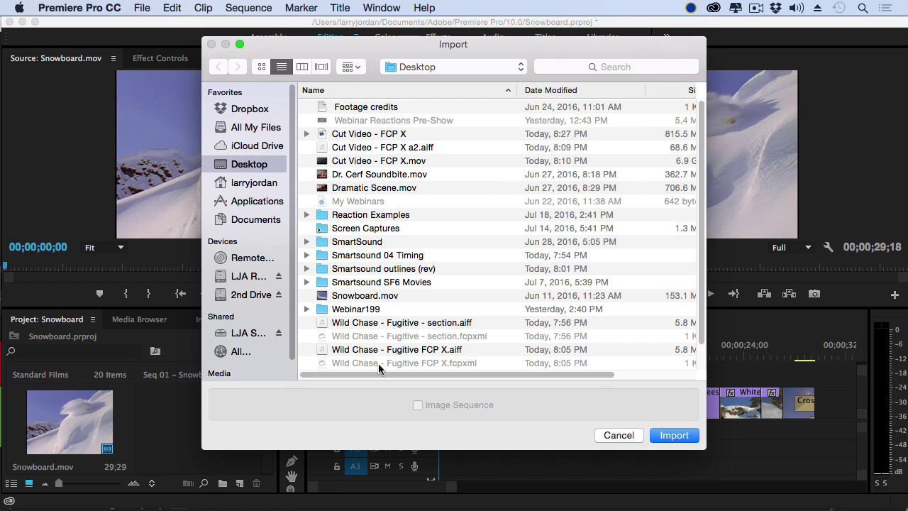
scroll(475, 362, "down", 2)
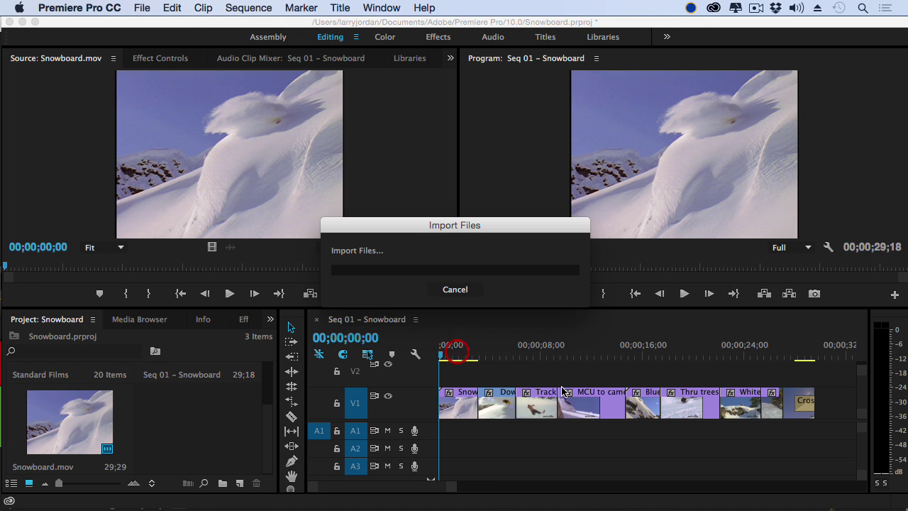
double_click(450, 349)
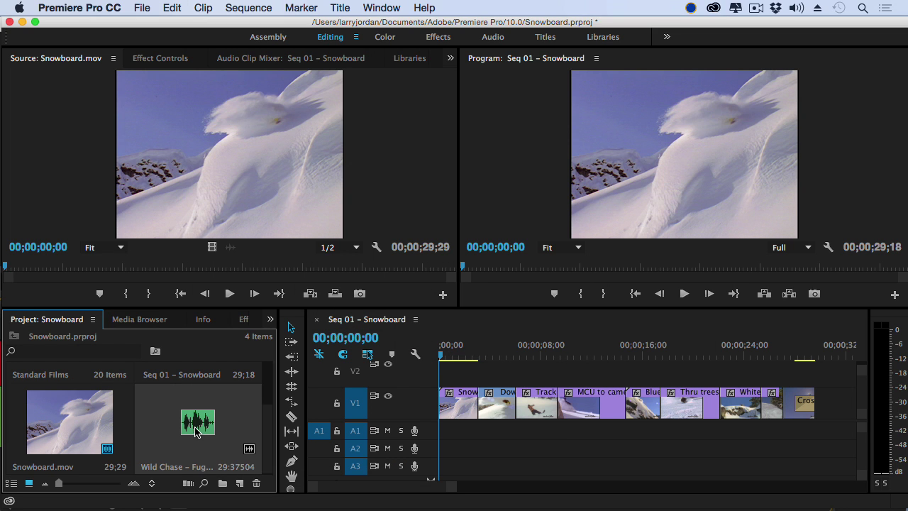
- Overwrite the music onto A1 at sequence start, then maximize the timeline and enlarge audio tracks
double_click(196, 432)
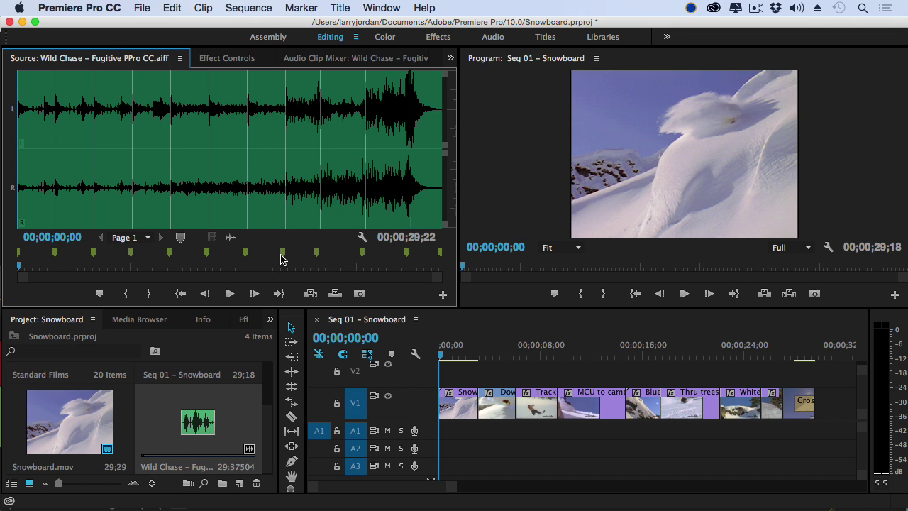
key("period")
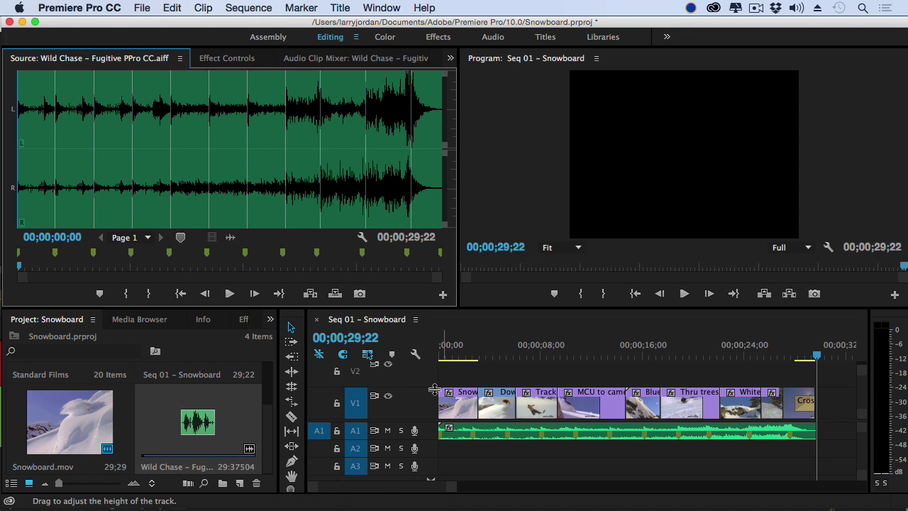
key("grave")
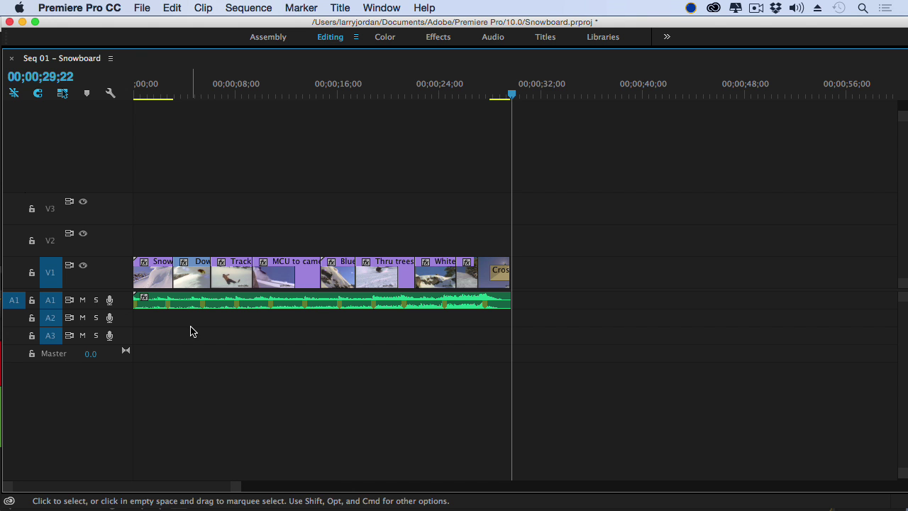
key("alt+equal")
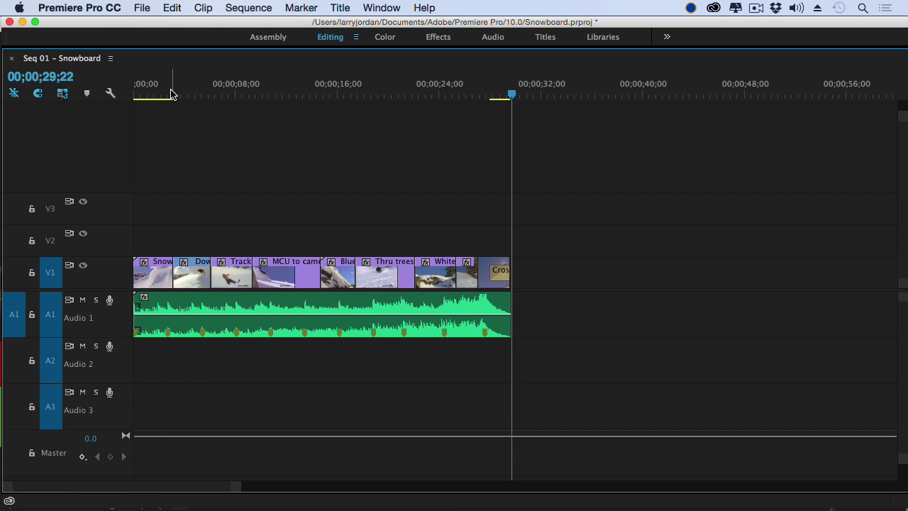
- Roll the first edit to the first music marker and the Thru trees edit earlier, then restore panels
mouse_move(168, 93)
left_mouse_down()
mouse_move(160, 92)
mouse_move(168, 93)
left_mouse_up()
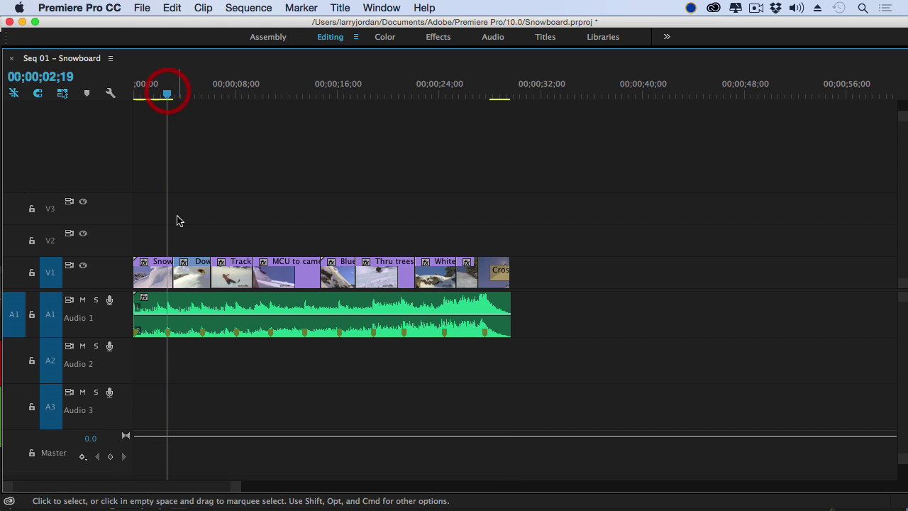
left_click_drag(176, 270, 203, 273)
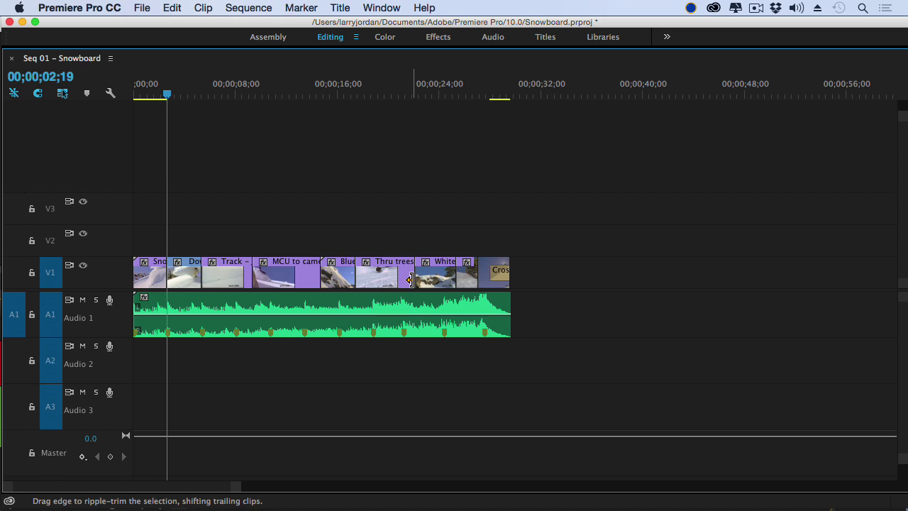
left_click_drag(415, 275, 402, 277)
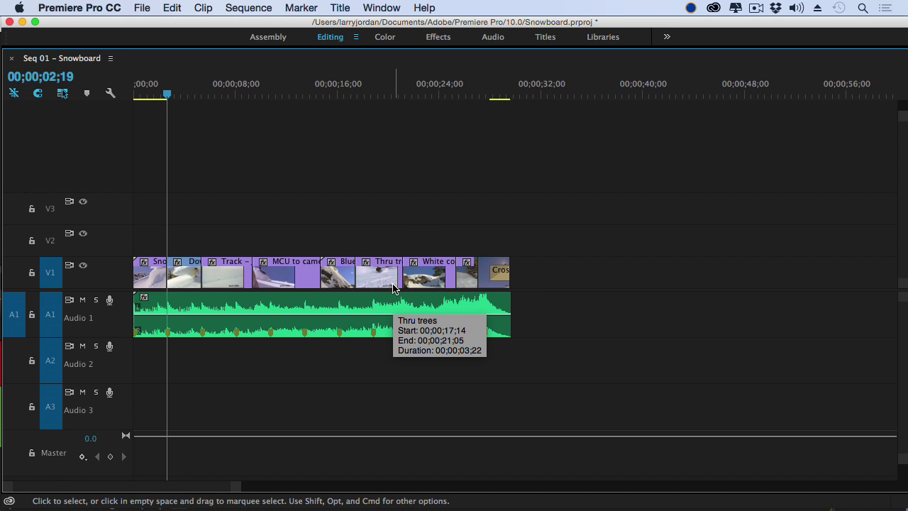
key("grave")
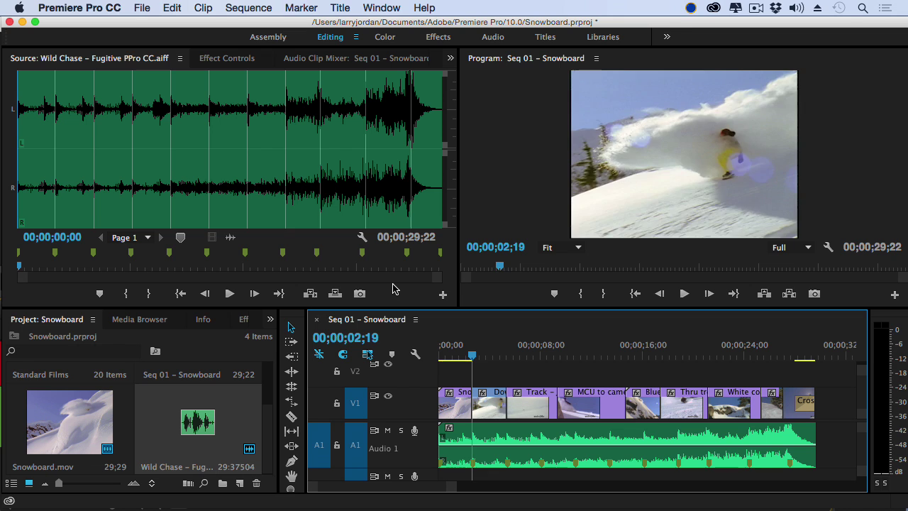
key("Home")
key("space")
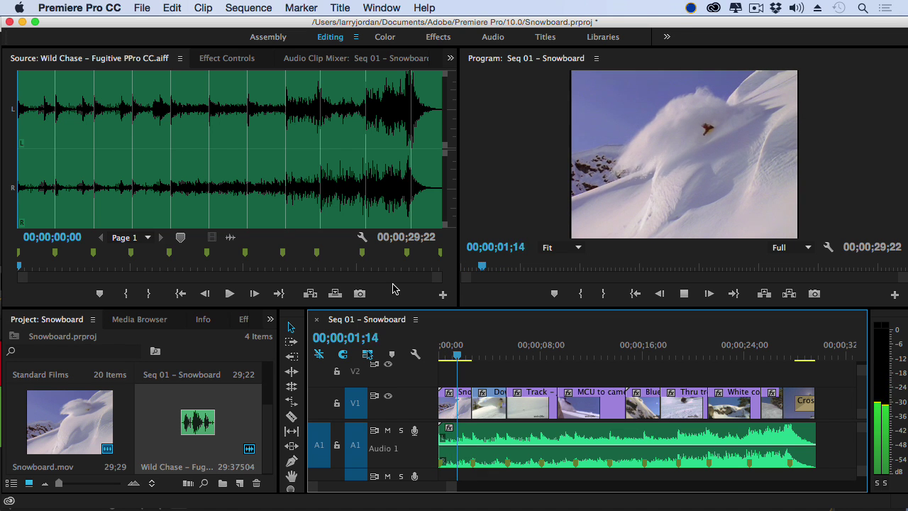